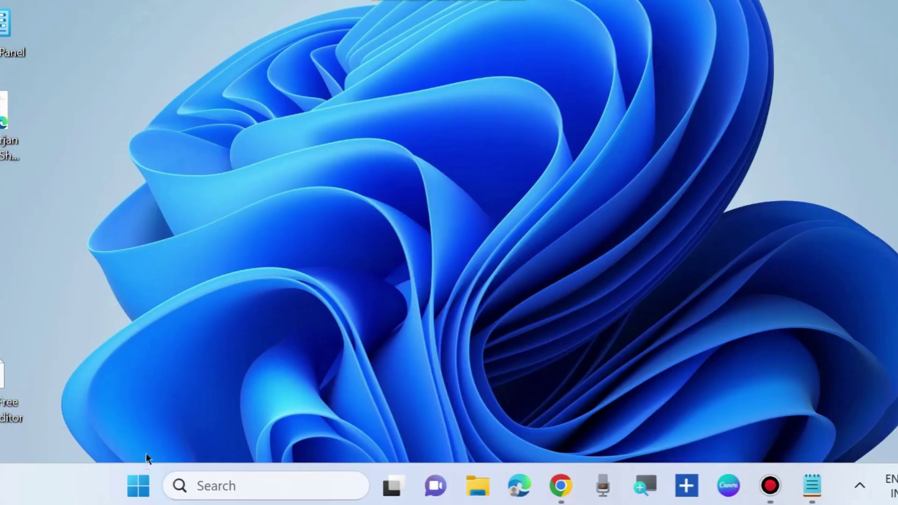
Step: Go to System > Troubleshoot > Other troubleshooters in Settings and run Network and Internet
{"action": "right_click", "coordinate": [141, 479]}
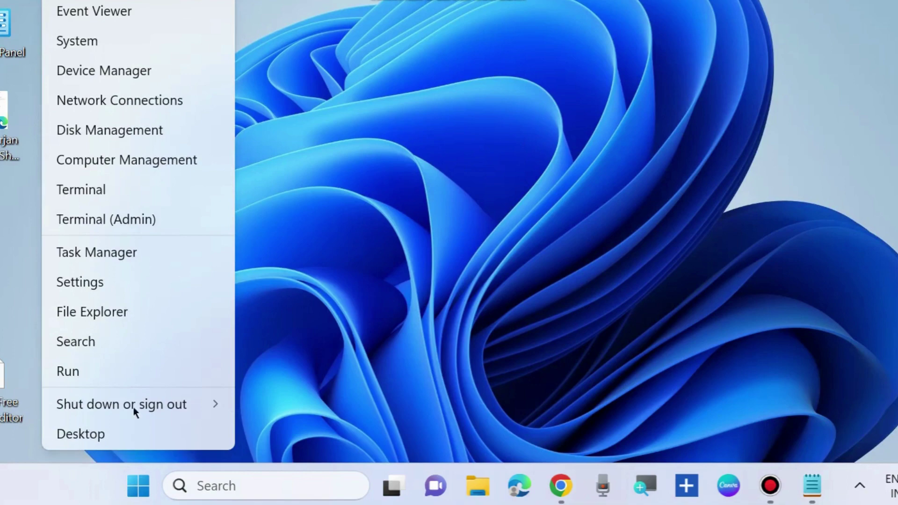
{"action": "left_click", "coordinate": [88, 282]}
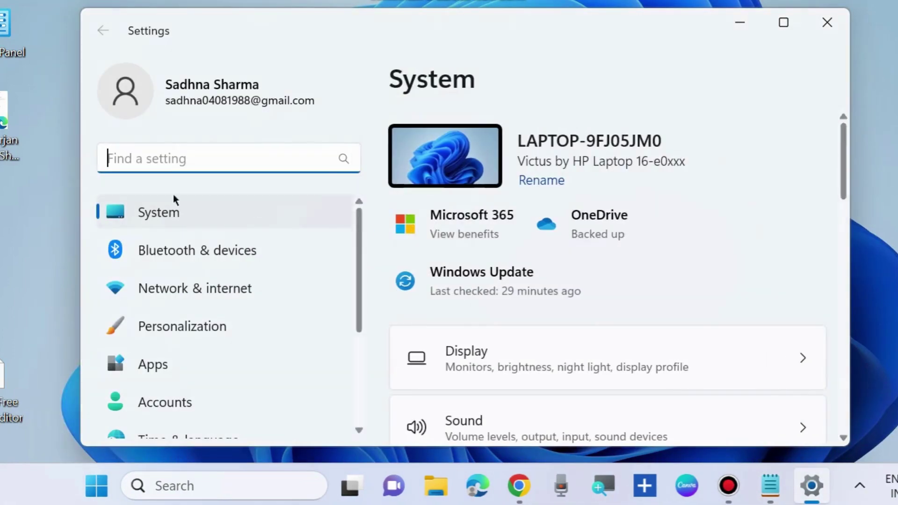
{"action": "scroll", "coordinate": [484, 357], "scroll_direction": "down", "scroll_amount": 10}
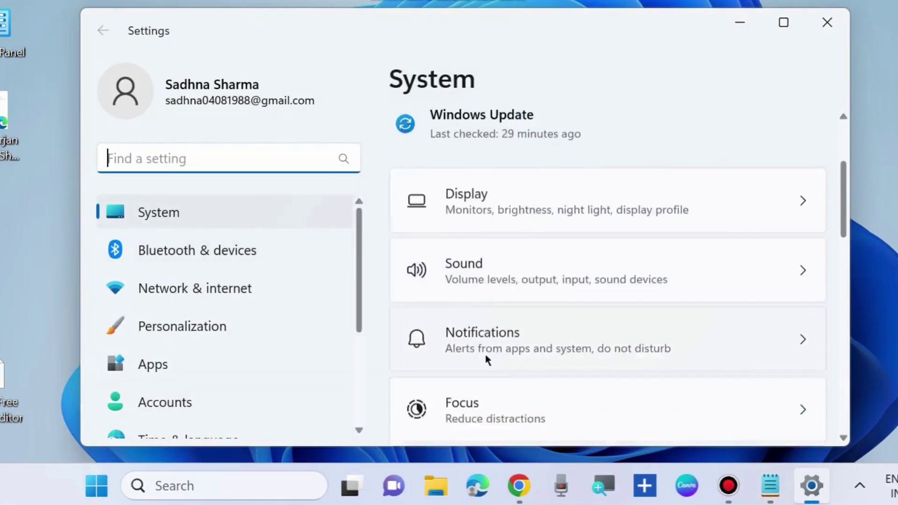
{"action": "scroll", "coordinate": [485, 359], "scroll_direction": "down", "scroll_amount": 1}
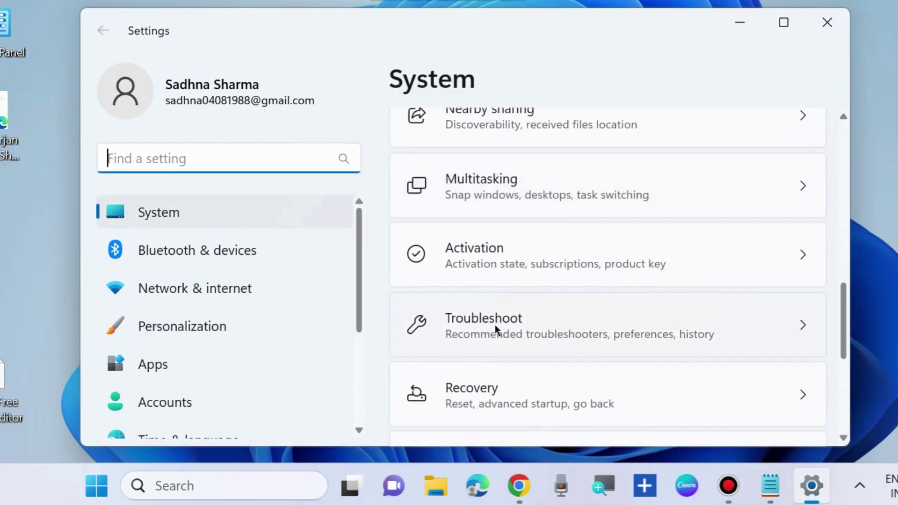
{"action": "left_click", "coordinate": [488, 328]}
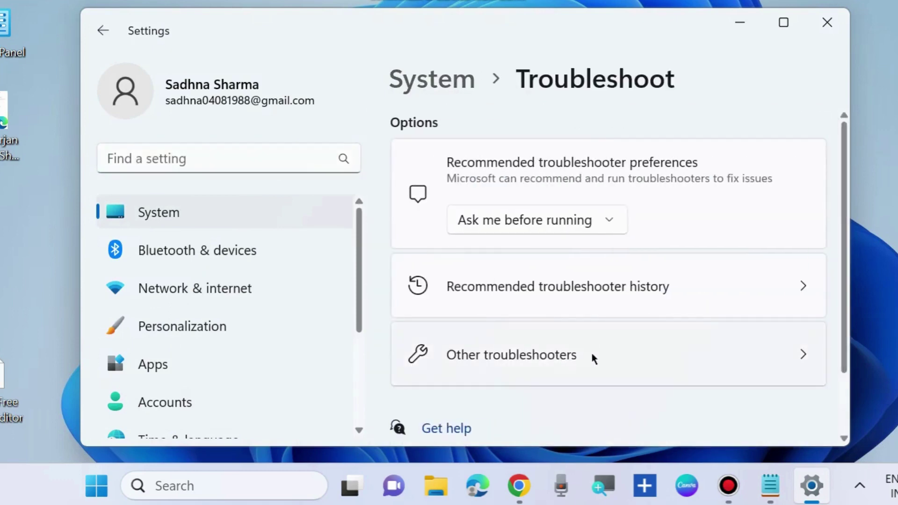
{"action": "left_click", "coordinate": [511, 357]}
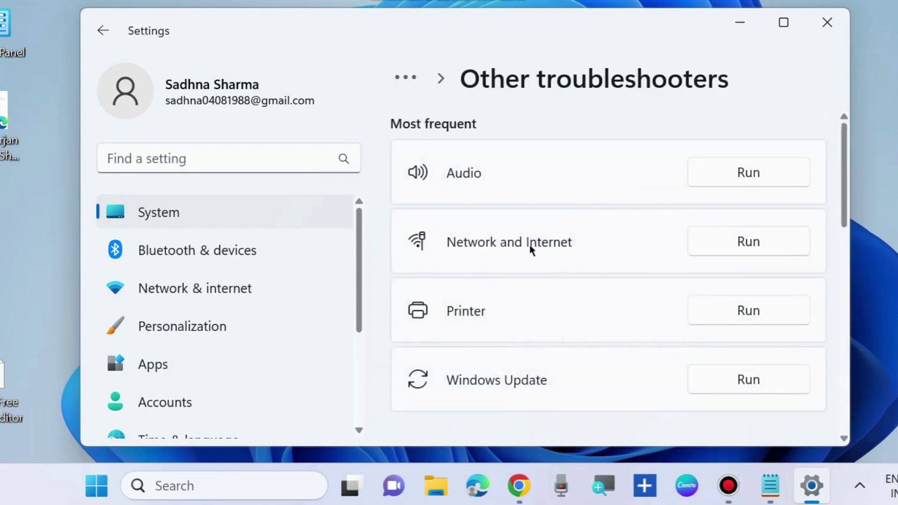
{"action": "left_click", "coordinate": [735, 240]}
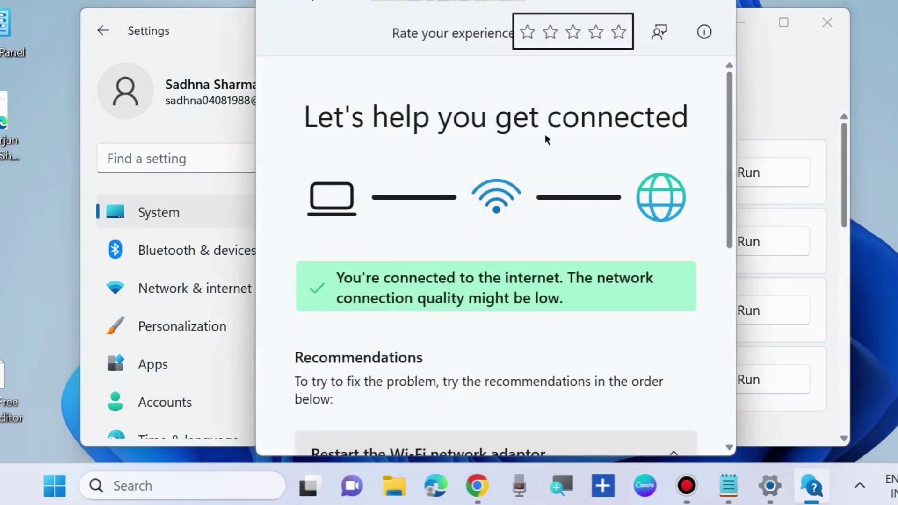
Step: Read the low-connection-quality result and recommendations, then close Get Help and Settings
{"action": "scroll", "coordinate": [496, 304], "scroll_direction": "down", "scroll_amount": 5}
{"action": "scroll", "coordinate": [467, 304], "scroll_direction": "down", "scroll_amount": 5}
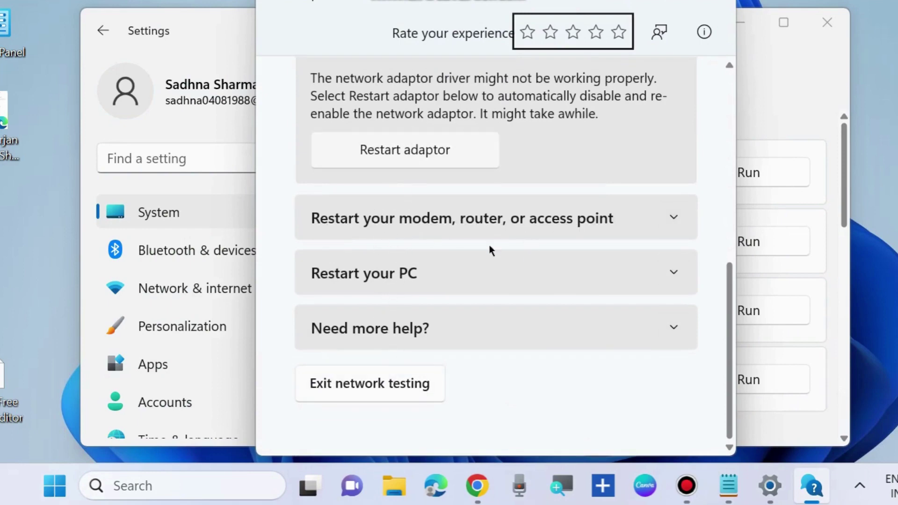
{"action": "scroll", "coordinate": [490, 244], "scroll_direction": "up", "scroll_amount": 3}
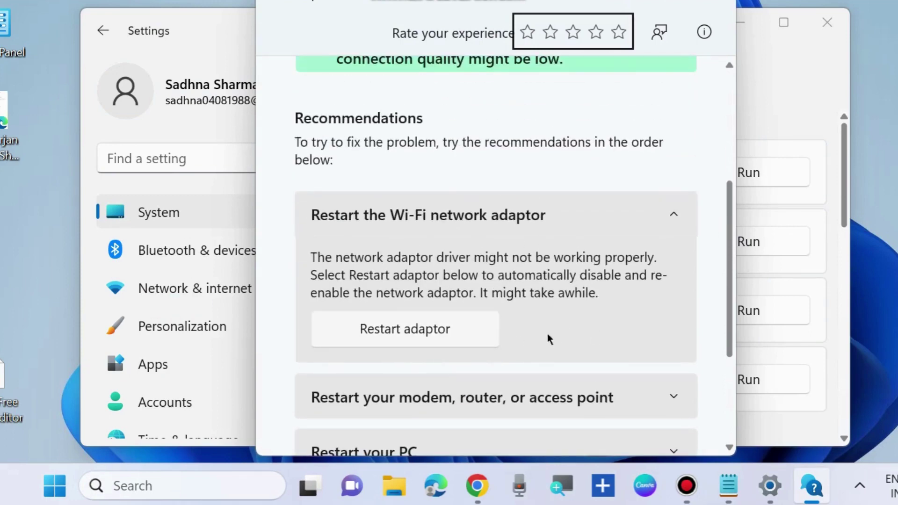
{"action": "scroll", "coordinate": [545, 325], "scroll_direction": "down", "scroll_amount": 4}
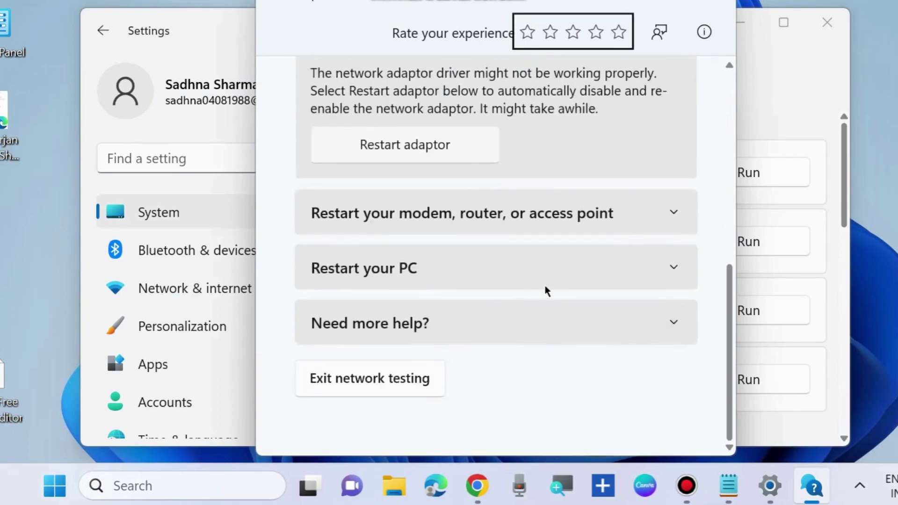
{"action": "left_click", "coordinate": [713, 3]}
{"action": "left_click", "coordinate": [825, 24]}
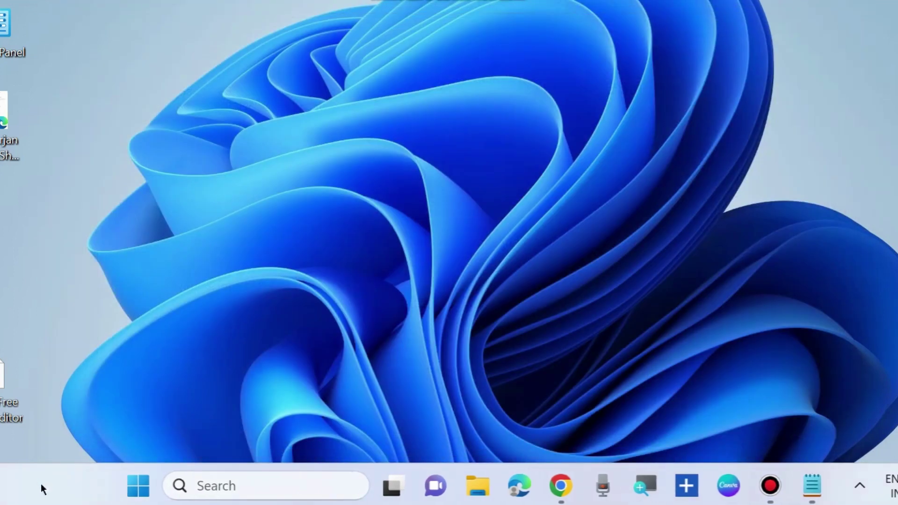
Step: Run ncpa.cpl from the Run dialog to open Network Connections
{"action": "right_click", "coordinate": [138, 486]}
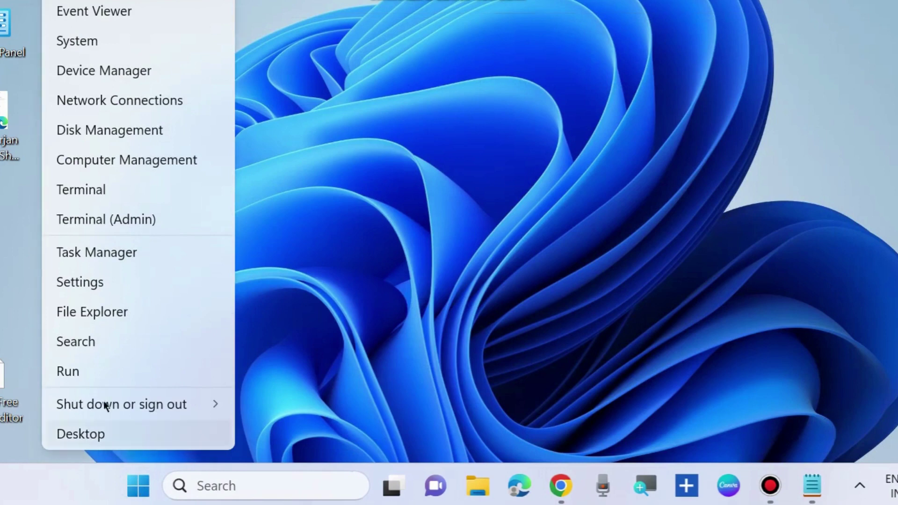
{"action": "left_click", "coordinate": [80, 367]}
{"action": "left_click_drag", "start_coordinate": [83, 257], "coordinate": [438, 138]}
{"action": "type", "text": "nc"}
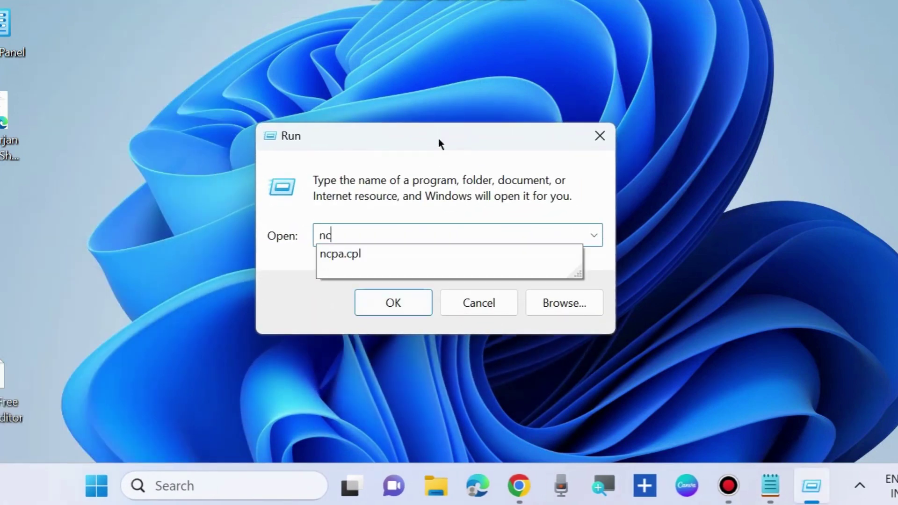
{"action": "type", "text": "pa.cpl"}
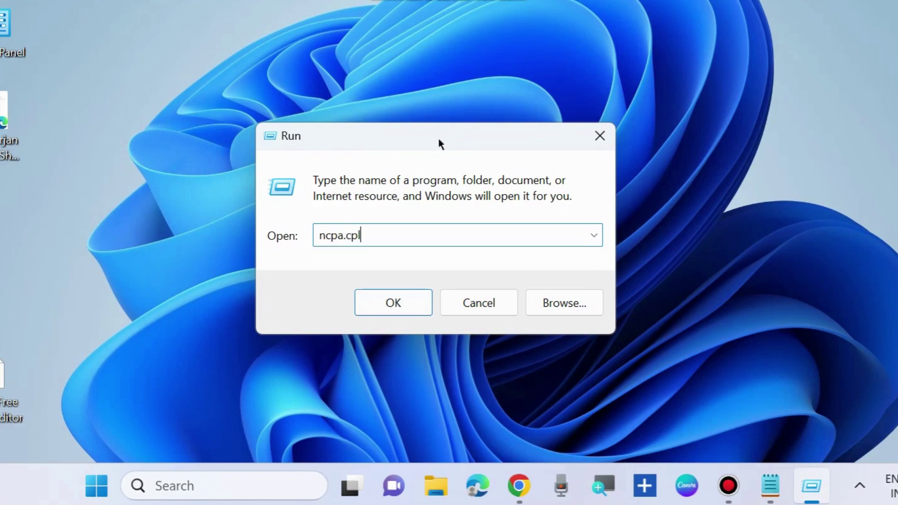
{"action": "left_click", "coordinate": [394, 309]}
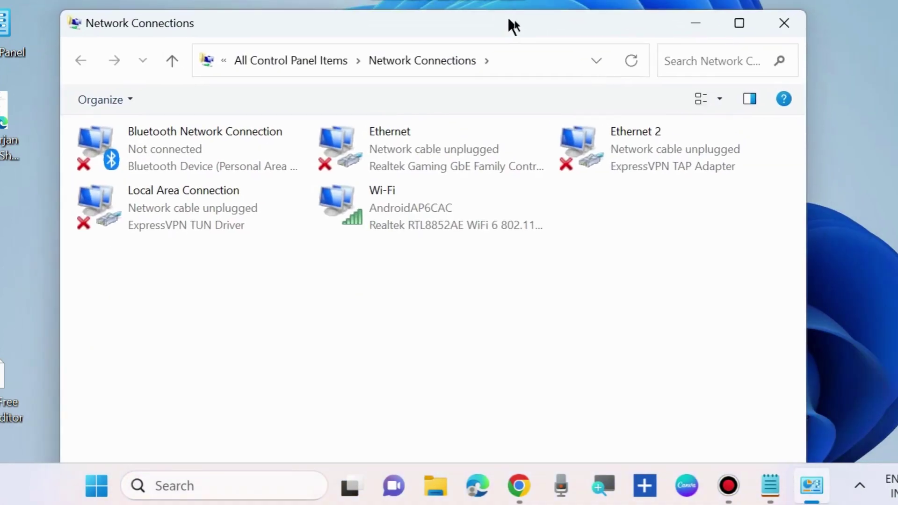
{"action": "left_click_drag", "start_coordinate": [509, 18], "coordinate": [519, 24]}
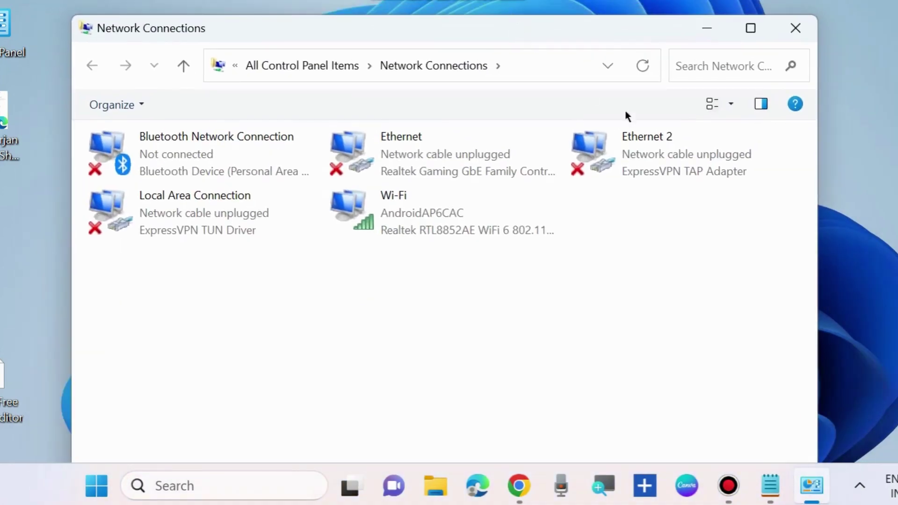
Step: Open the Wi-Fi adapter's Internet Protocol Version 4 (TCP/IPv4) properties
{"action": "right_click", "coordinate": [354, 202]}
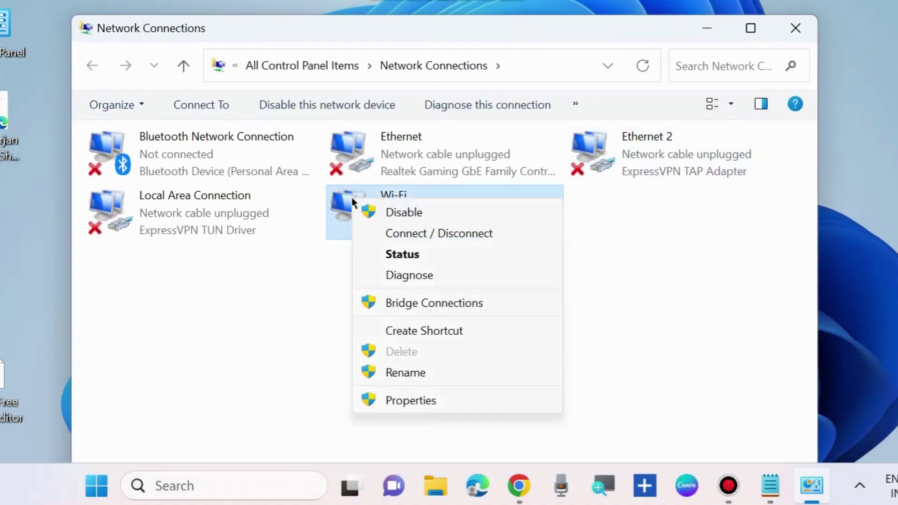
{"action": "left_click", "coordinate": [416, 401]}
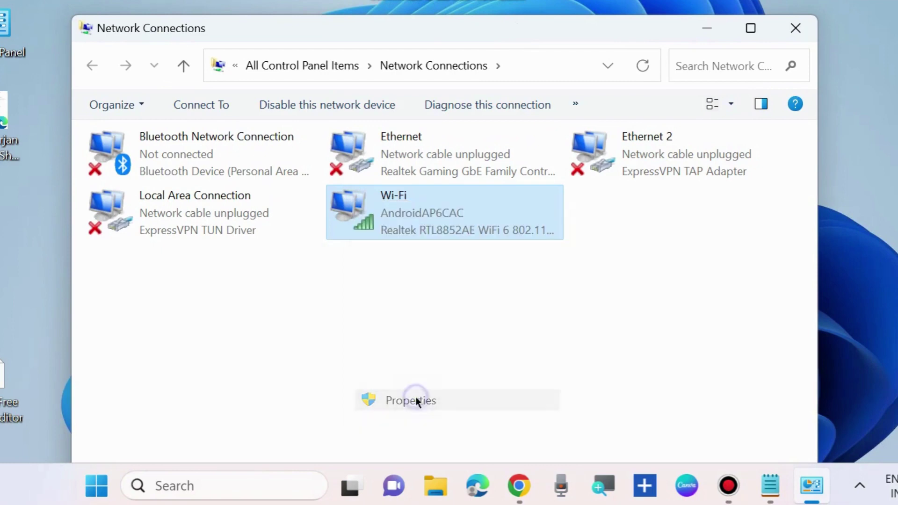
{"action": "left_click_drag", "start_coordinate": [264, 34], "coordinate": [486, 41]}
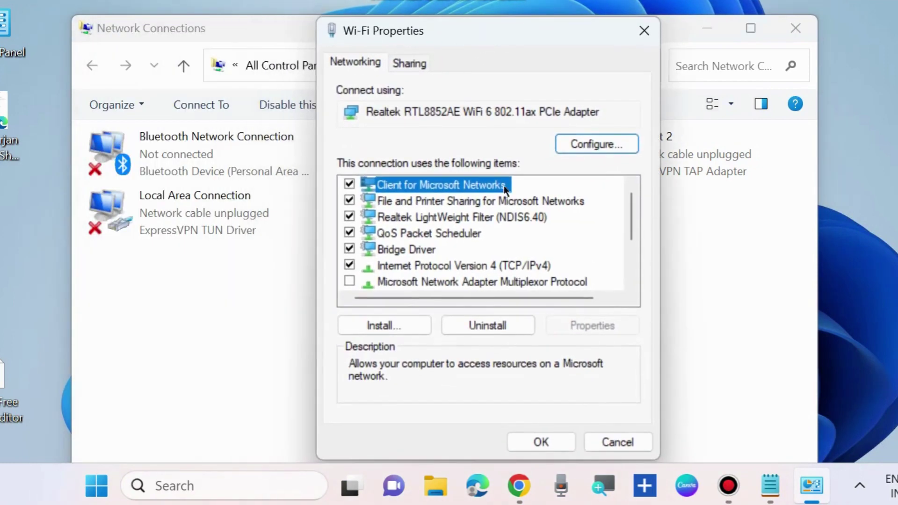
{"action": "left_click", "coordinate": [433, 266]}
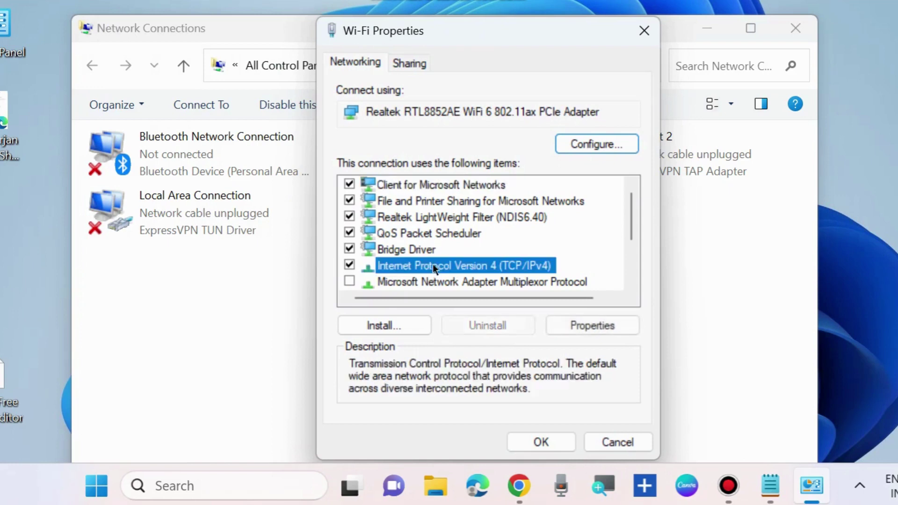
{"action": "left_click", "coordinate": [598, 325]}
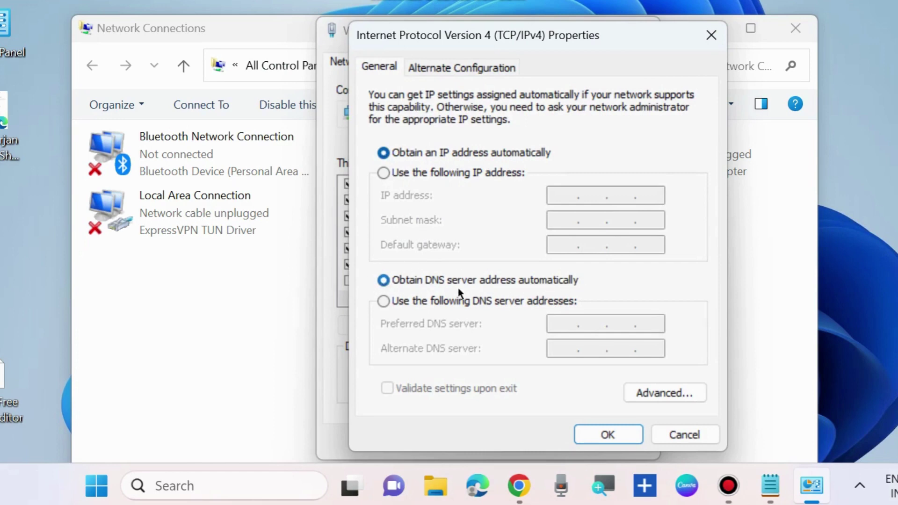
Step: Close the IPv4 and Wi-Fi properties without changes, then close Network Connections
{"action": "left_click", "coordinate": [608, 434]}
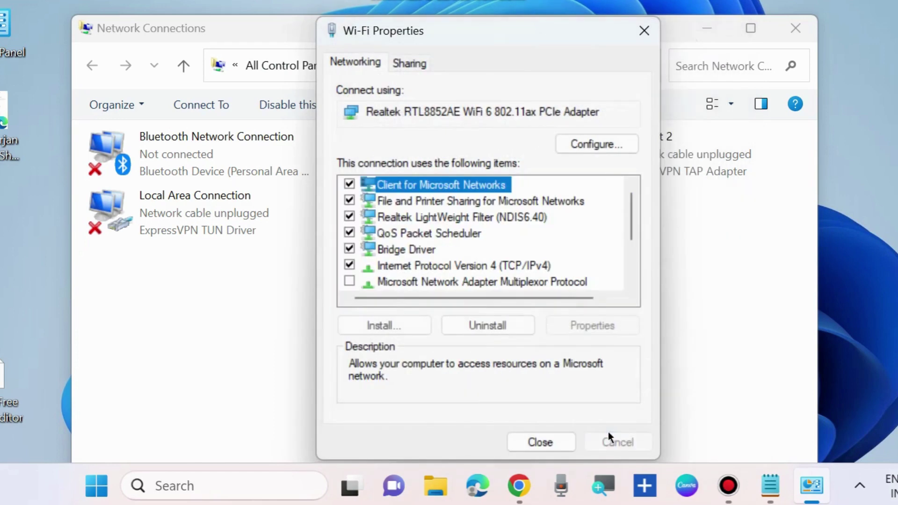
{"action": "left_click", "coordinate": [541, 442]}
{"action": "left_click", "coordinate": [794, 30]}
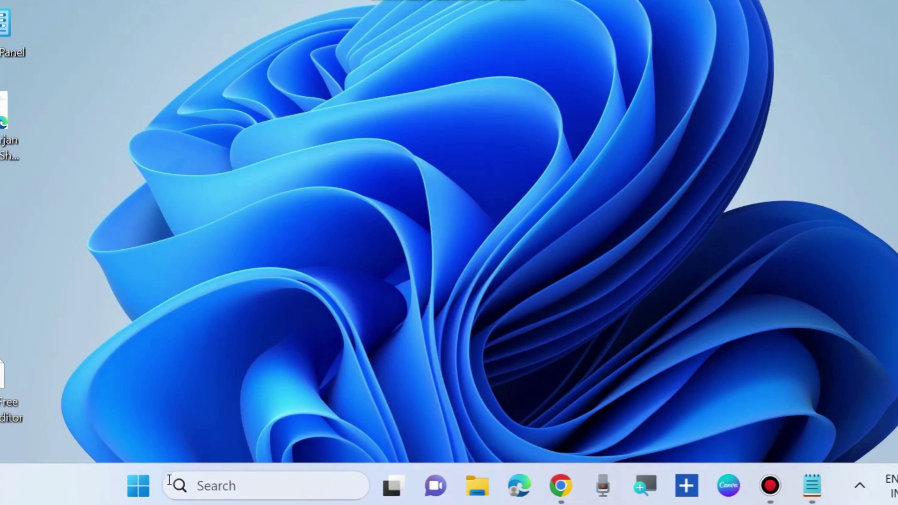
Step: Run services.msc from the Run dialog to open the Services console
{"action": "right_click", "coordinate": [138, 485]}
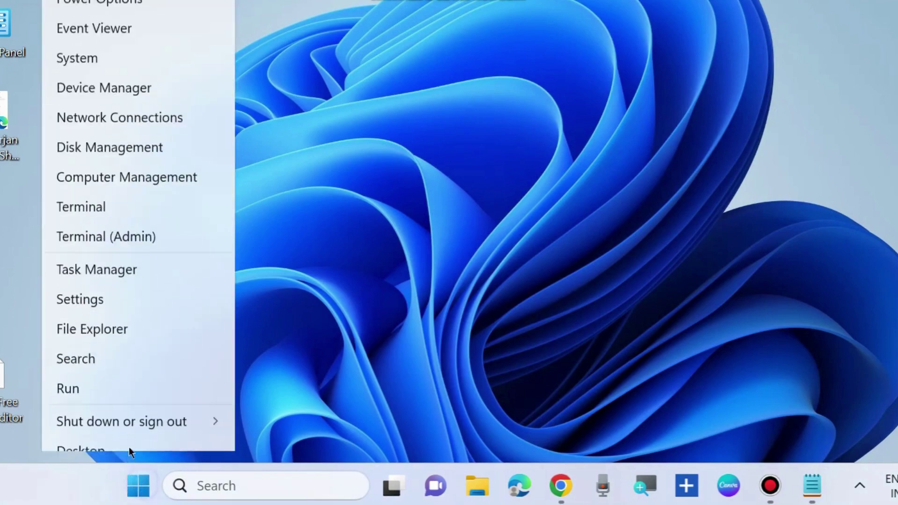
{"action": "left_click", "coordinate": [88, 374]}
{"action": "left_click_drag", "start_coordinate": [89, 263], "coordinate": [456, 141]}
{"action": "type", "text": "services"}
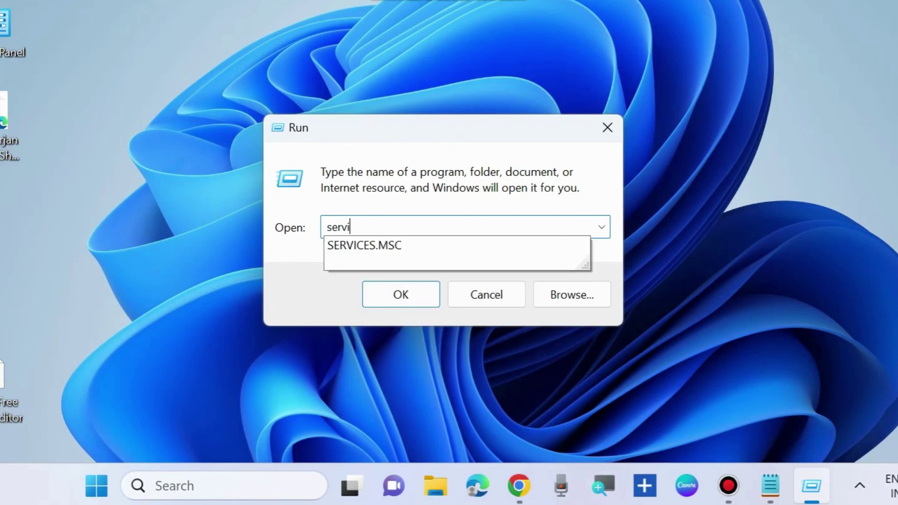
{"action": "type", "text": ".msc"}
{"action": "left_click", "coordinate": [401, 295]}
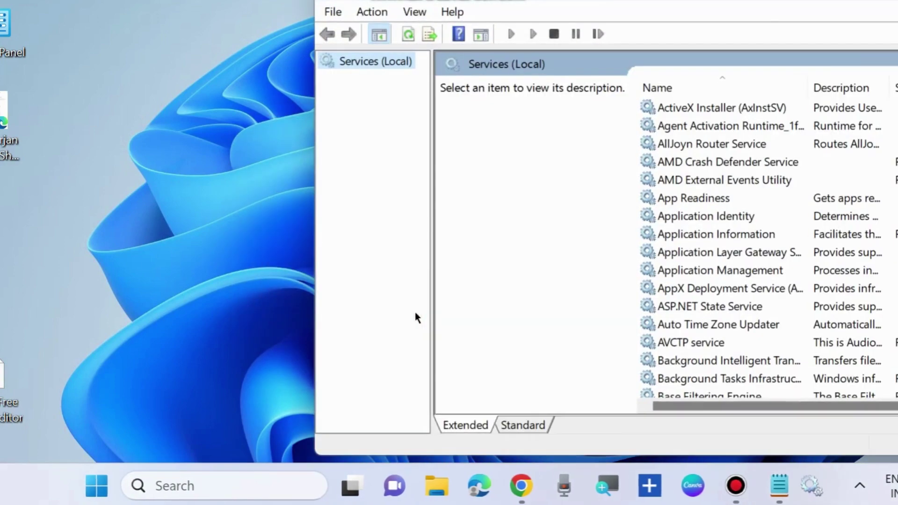
Step: Find DNS Client in the Services list and open its properties
{"action": "left_click_drag", "start_coordinate": [894, 3], "coordinate": [643, 1]}
{"action": "scroll", "coordinate": [411, 316], "scroll_direction": "down", "scroll_amount": 4}
{"action": "scroll", "coordinate": [411, 315], "scroll_direction": "down", "scroll_amount": 16}
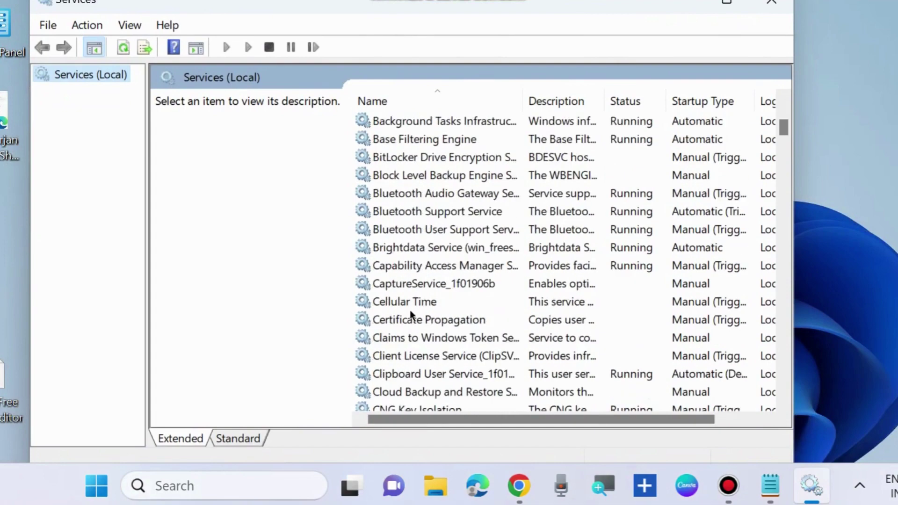
{"action": "scroll", "coordinate": [411, 316], "scroll_direction": "up", "scroll_amount": 2}
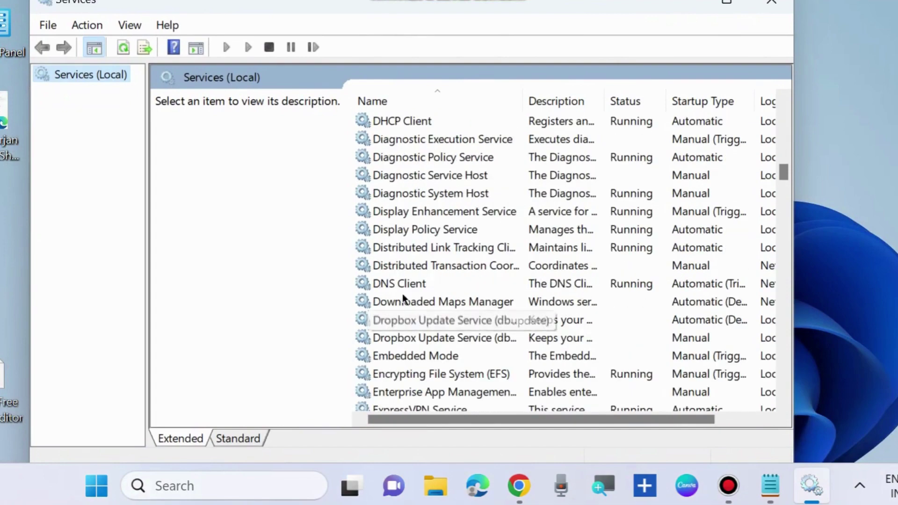
{"action": "scroll", "coordinate": [397, 284], "scroll_direction": "down", "scroll_amount": 1}
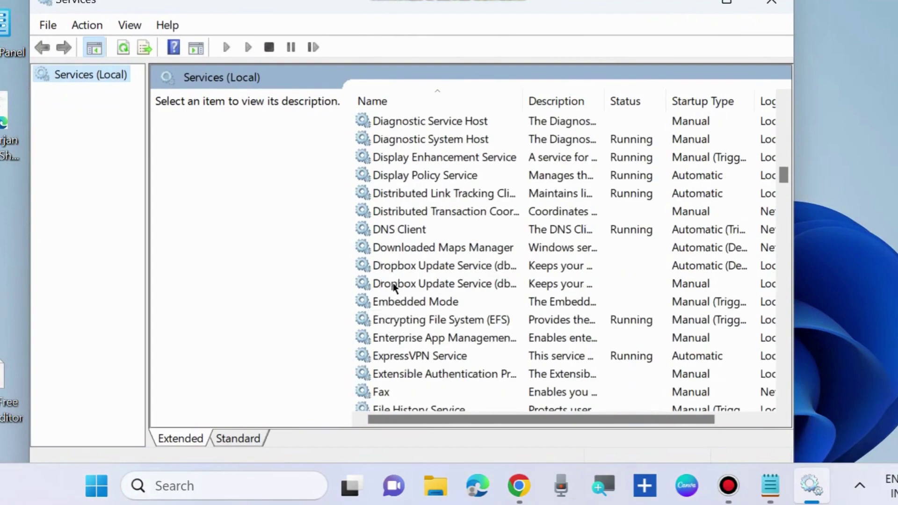
{"action": "left_click", "coordinate": [392, 230]}
{"action": "right_click", "coordinate": [388, 231]}
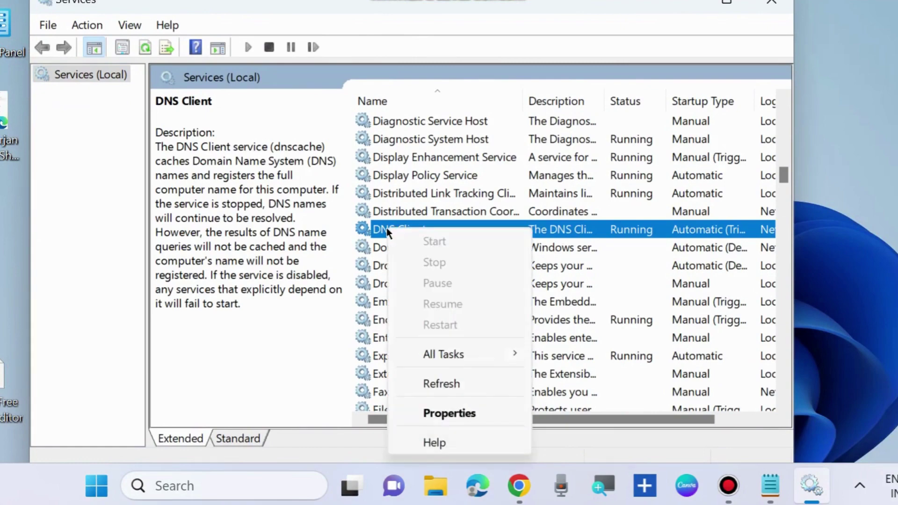
{"action": "left_click", "coordinate": [375, 228]}
{"action": "double_click", "coordinate": [375, 228]}
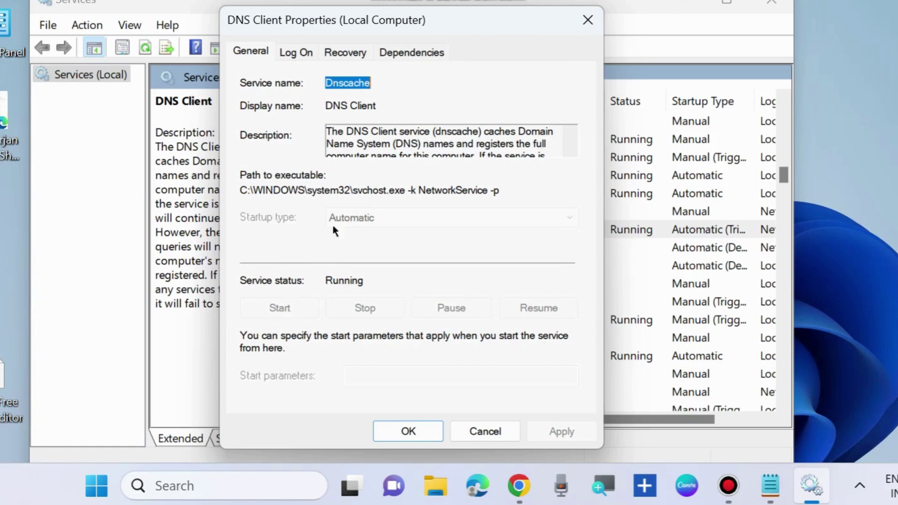
Step: Close the DNS Client properties after confirming Automatic startup, then close Services
{"action": "left_click", "coordinate": [404, 432]}
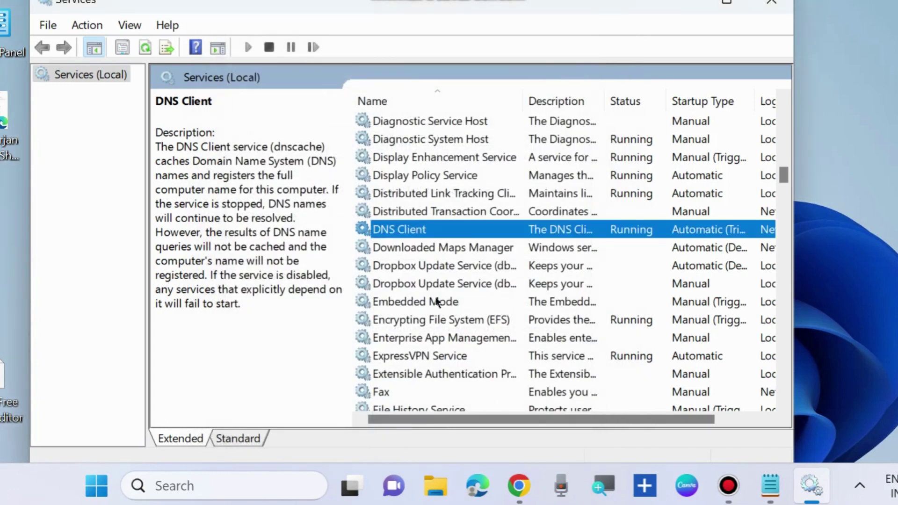
{"action": "right_click", "coordinate": [400, 229]}
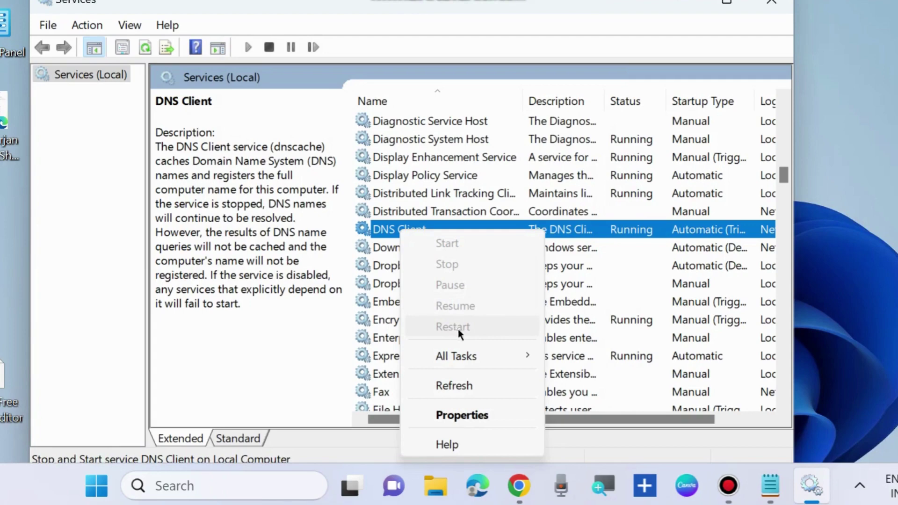
{"action": "left_click", "coordinate": [772, 4]}
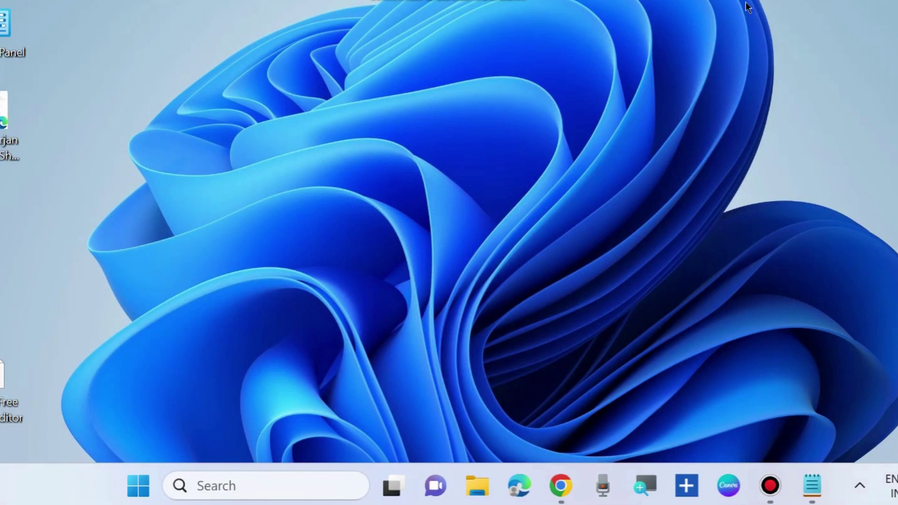
Step: Open the Proxy page under Network & internet in Settings
{"action": "right_click", "coordinate": [144, 477]}
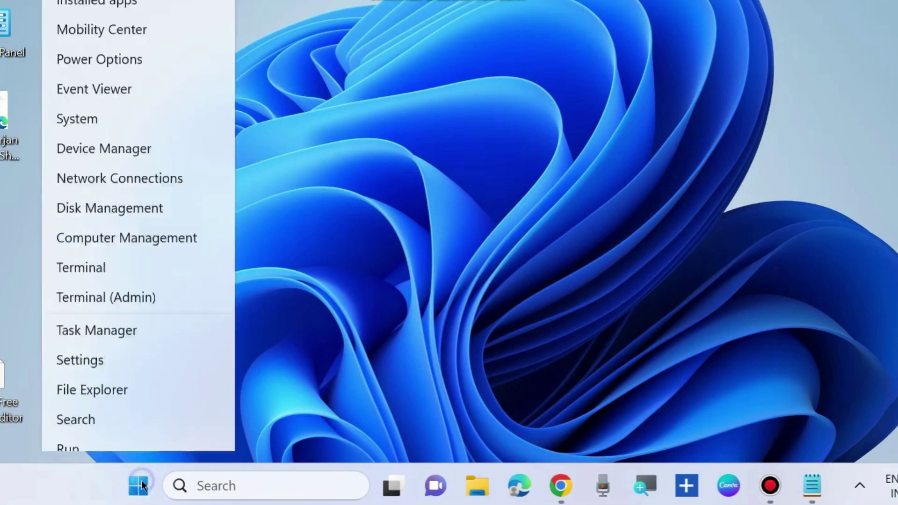
{"action": "left_click", "coordinate": [94, 284]}
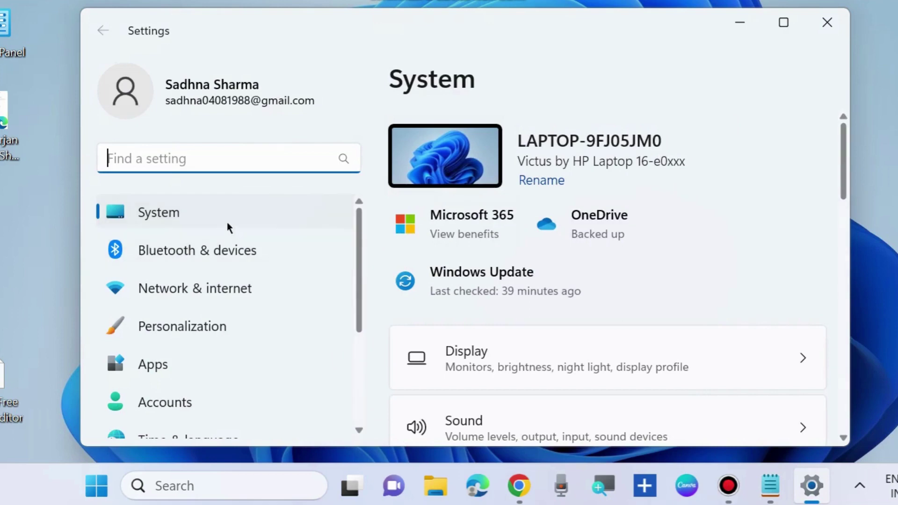
{"action": "left_click", "coordinate": [206, 287]}
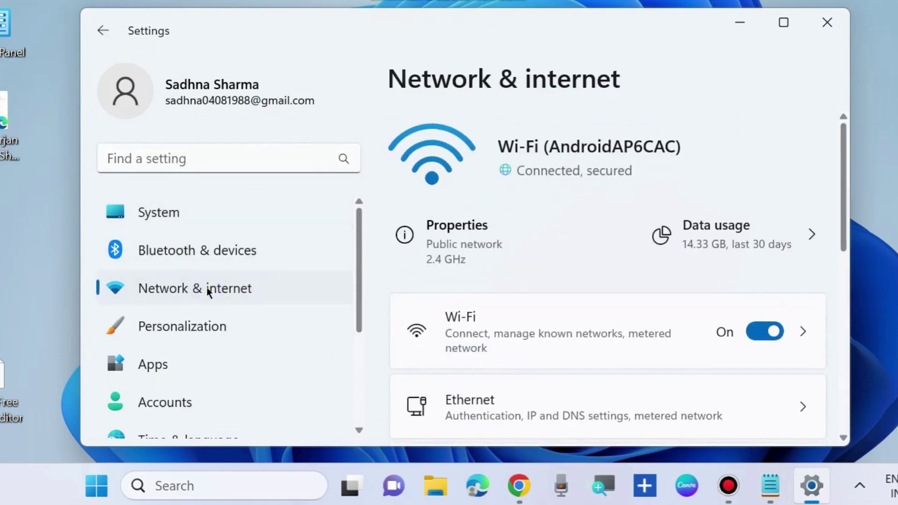
{"action": "scroll", "coordinate": [559, 318], "scroll_direction": "down", "scroll_amount": 4}
{"action": "scroll", "coordinate": [560, 318], "scroll_direction": "down", "scroll_amount": 5}
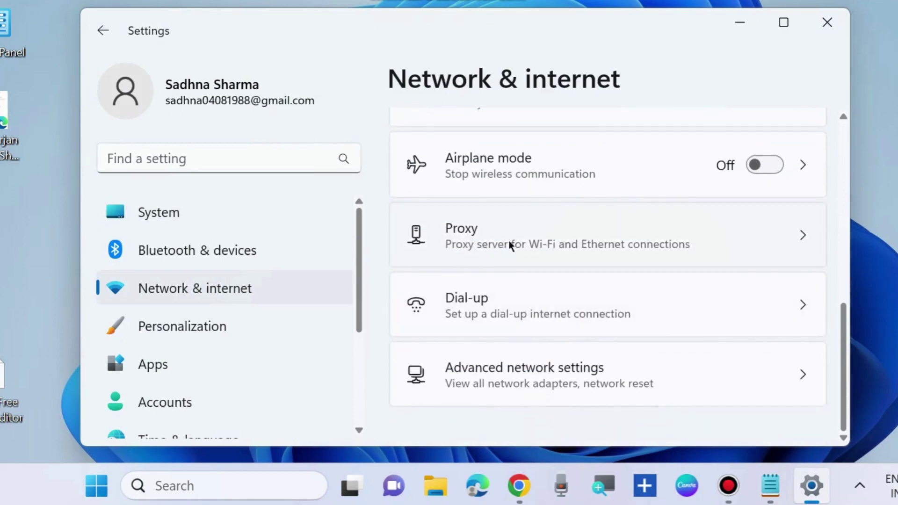
{"action": "left_click", "coordinate": [530, 242]}
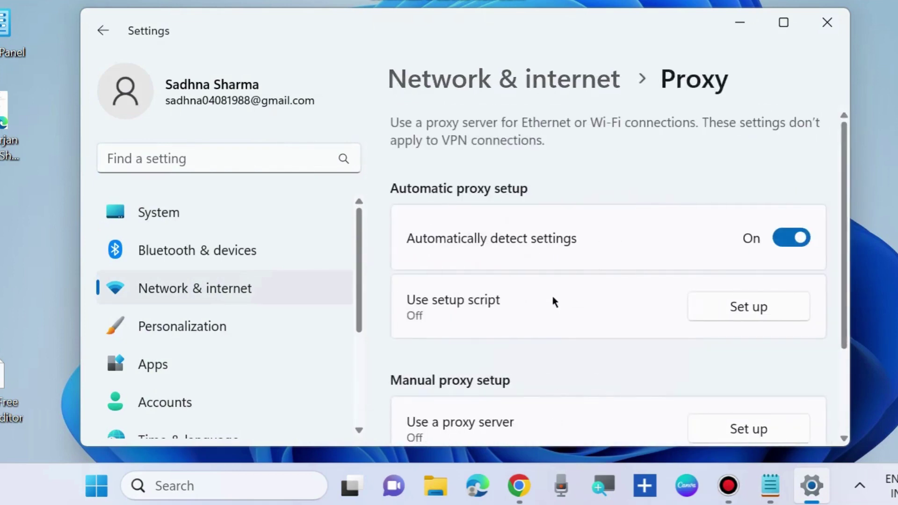
Step: Save the manual proxy server setting as Off and close Settings
{"action": "scroll", "coordinate": [554, 301], "scroll_direction": "down", "scroll_amount": 3}
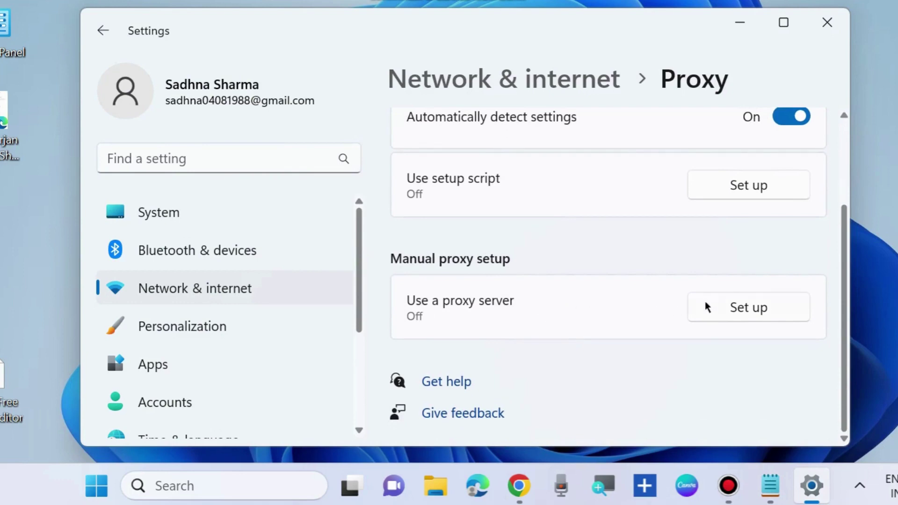
{"action": "left_click", "coordinate": [737, 308]}
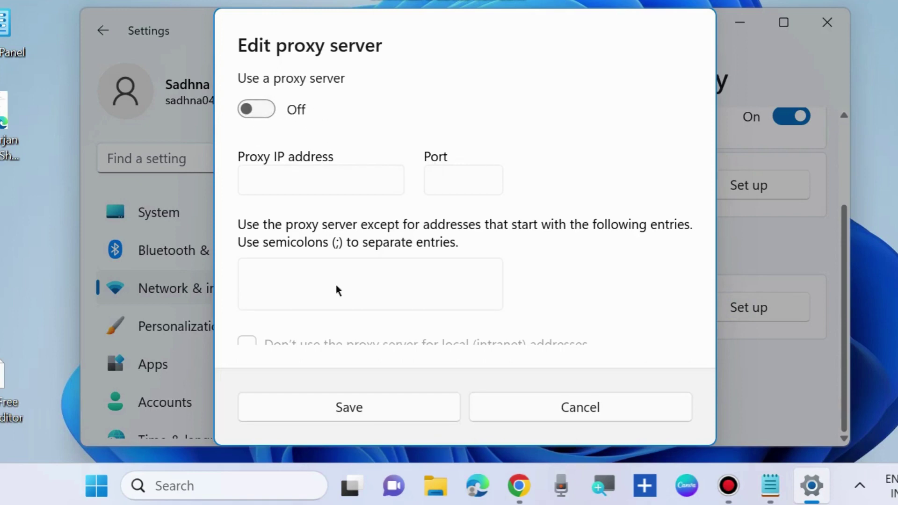
{"action": "left_click", "coordinate": [351, 408]}
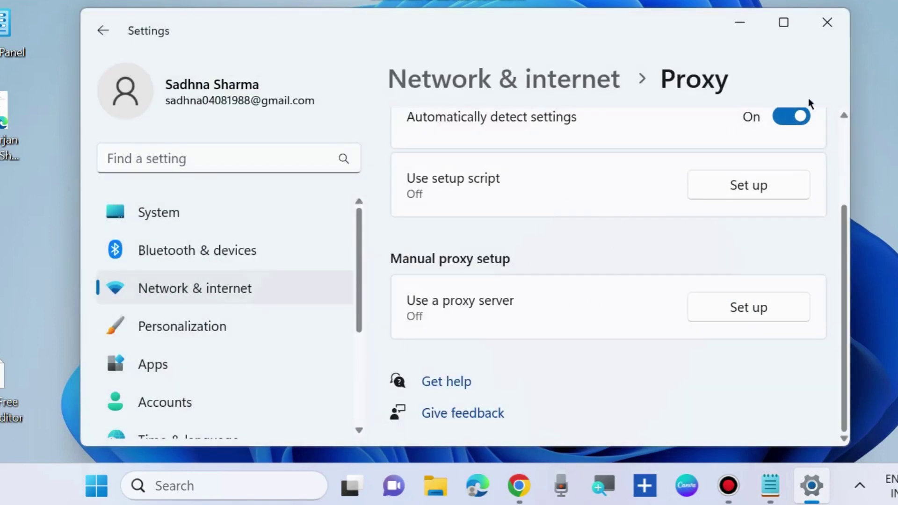
{"action": "left_click", "coordinate": [824, 24]}
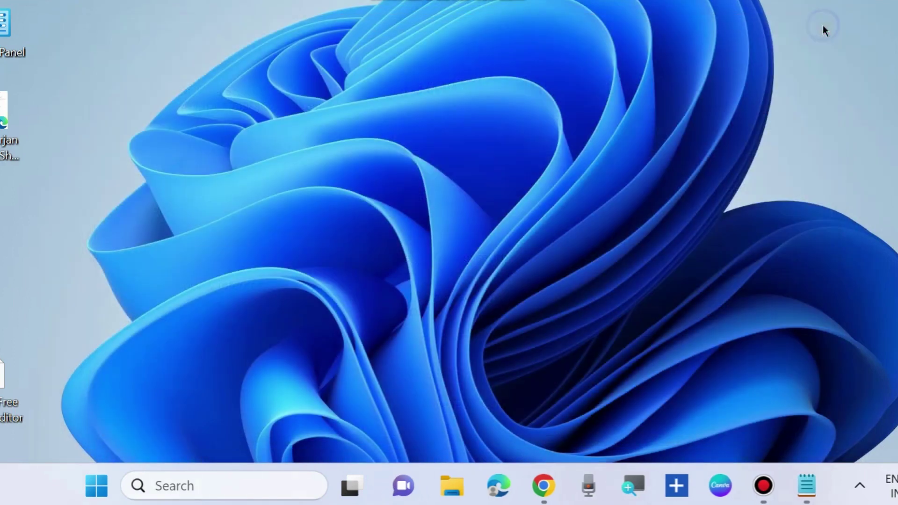
Step: Open Device Manager and expand Network adapters to show Bluetooth, ExpressVPN, Realtek and WAN Miniport
{"action": "right_click", "coordinate": [138, 487]}
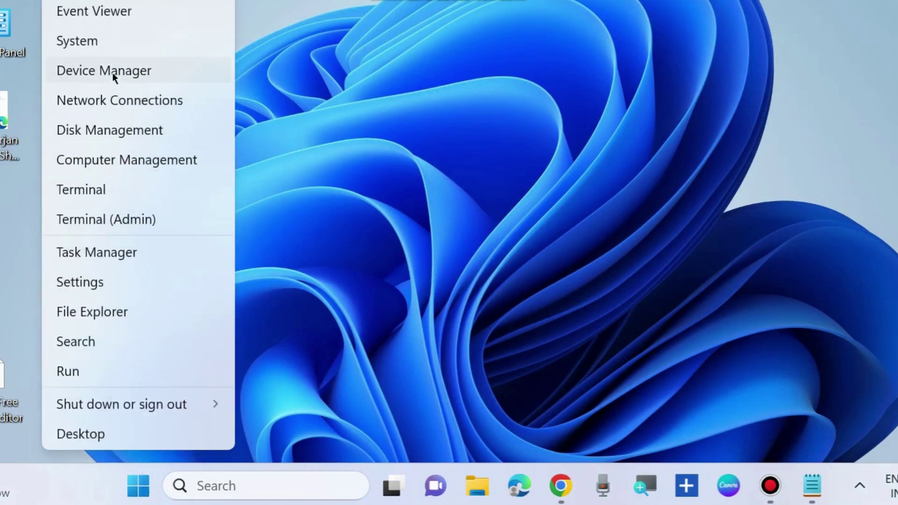
{"action": "left_click", "coordinate": [113, 74]}
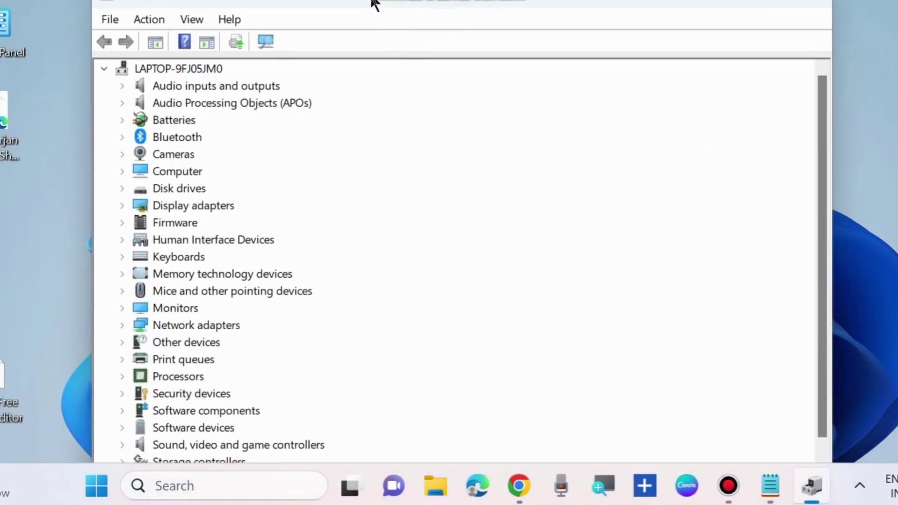
{"action": "left_click_drag", "start_coordinate": [372, 4], "coordinate": [356, 22]}
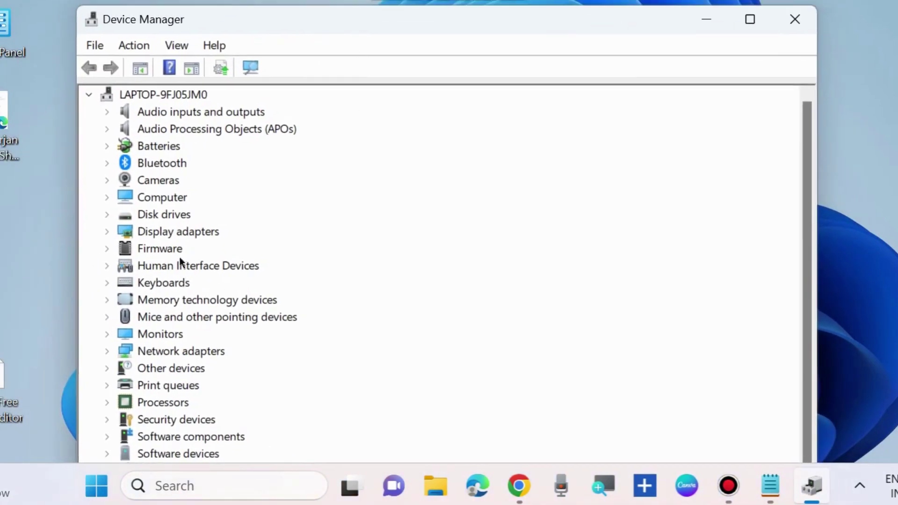
{"action": "scroll", "coordinate": [179, 255], "scroll_direction": "down", "scroll_amount": 1}
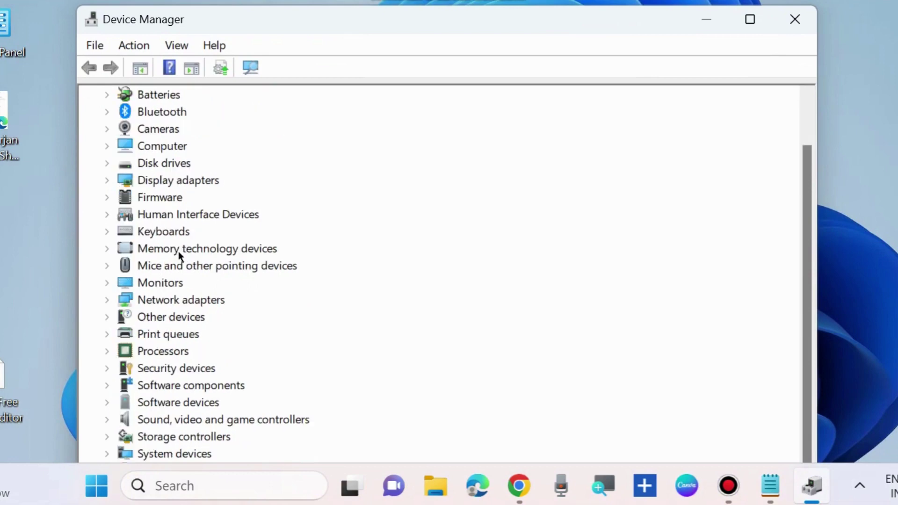
{"action": "left_click", "coordinate": [110, 299]}
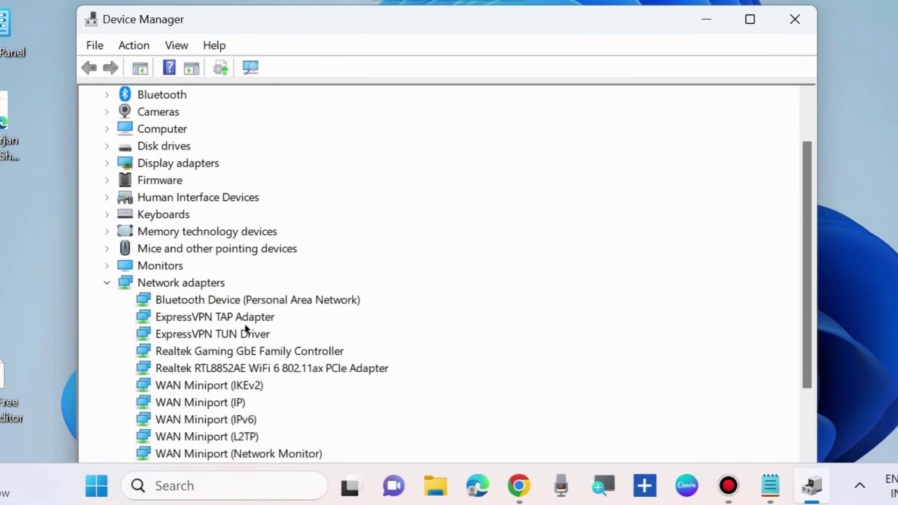
{"action": "scroll", "coordinate": [248, 325], "scroll_direction": "down", "scroll_amount": 2}
{"action": "scroll", "coordinate": [243, 327], "scroll_direction": "up", "scroll_amount": 1}
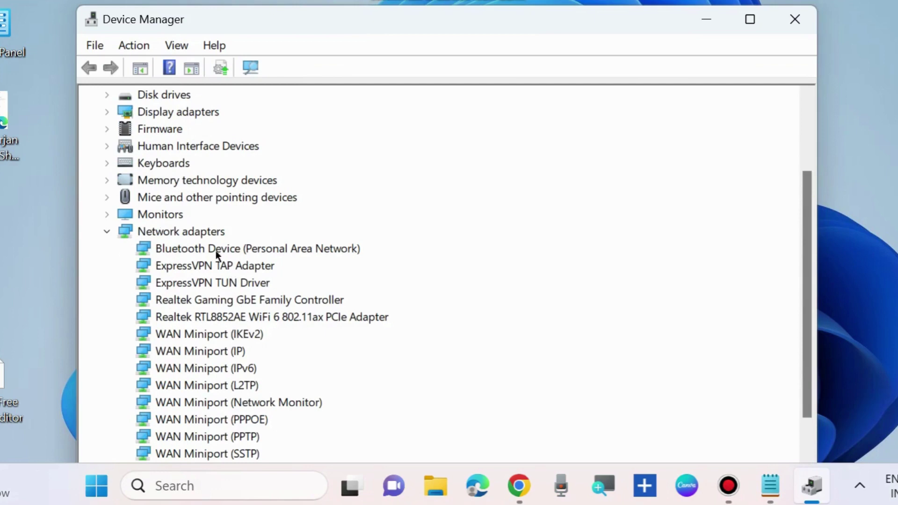
Step: Auto-search a driver for Bluetooth Device (Personal Area Network), dismiss the result, close Device Manager
{"action": "right_click", "coordinate": [178, 249]}
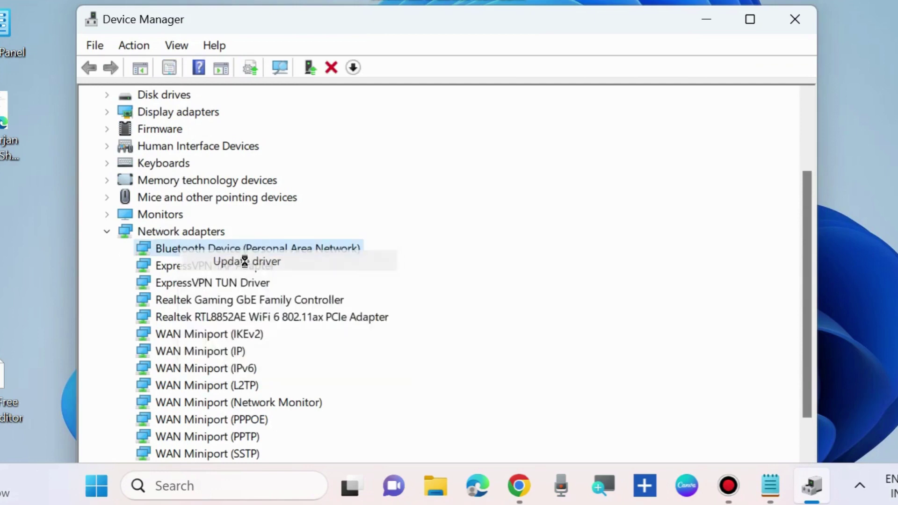
{"action": "left_click", "coordinate": [245, 261]}
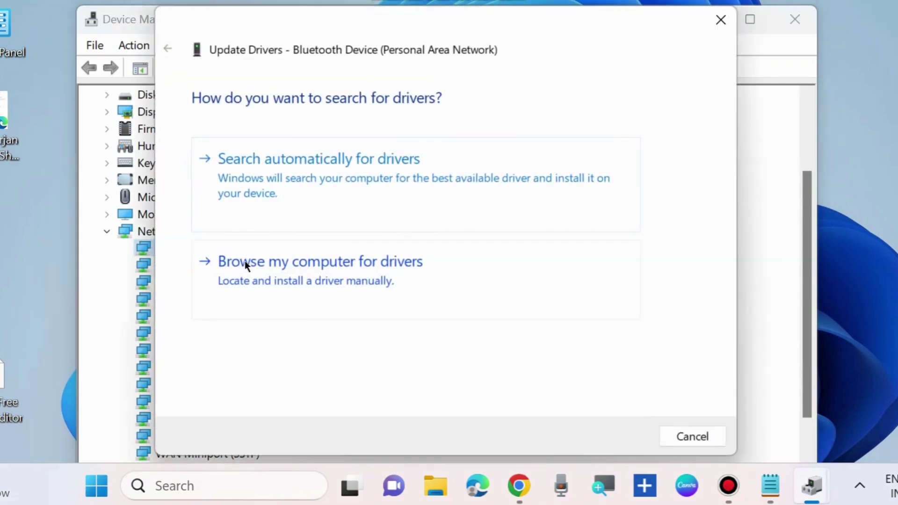
{"action": "left_click", "coordinate": [301, 162]}
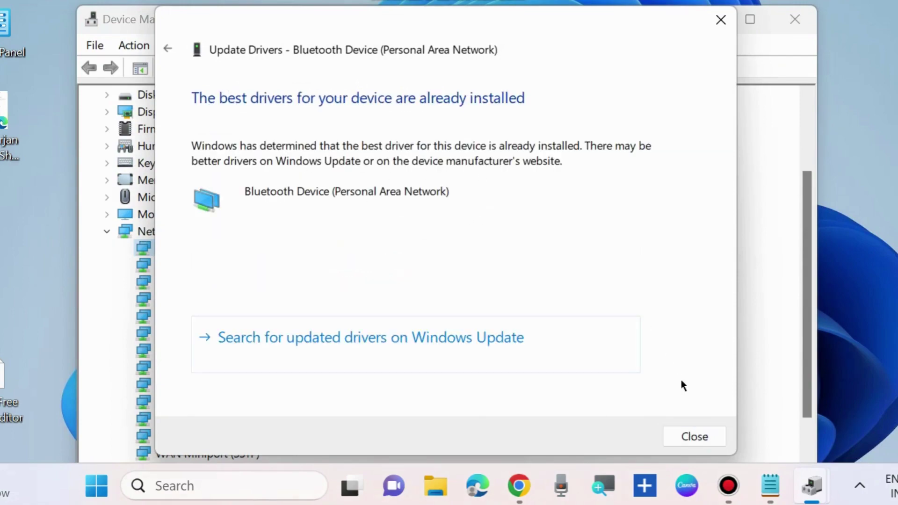
{"action": "left_click", "coordinate": [694, 436]}
{"action": "left_click", "coordinate": [790, 21]}
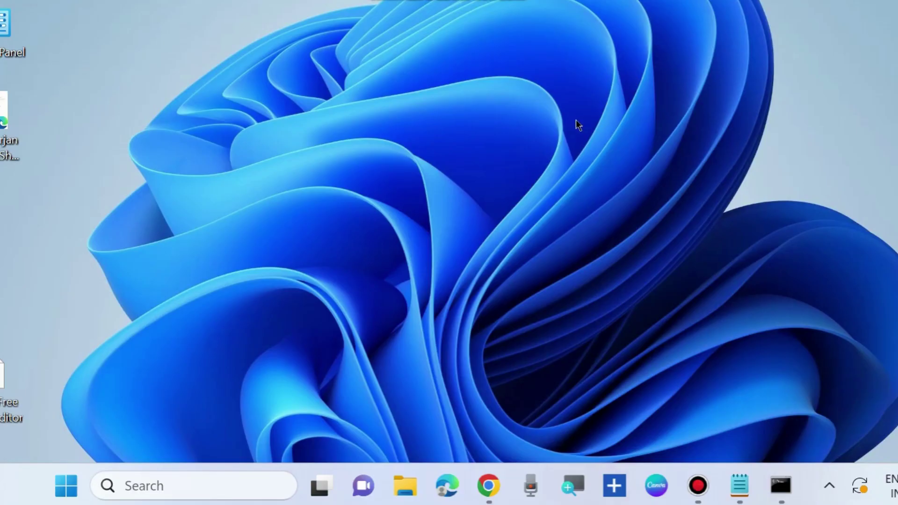
Step: Search cmd to open an administrator Command Prompt, then bring the Notepad reset-command list forward
{"action": "left_click", "coordinate": [166, 489]}
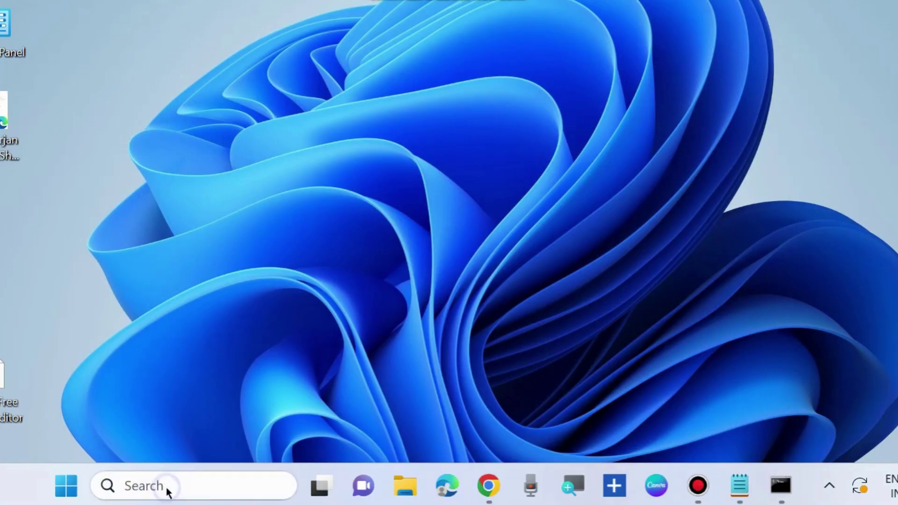
{"action": "type", "text": "cmd"}
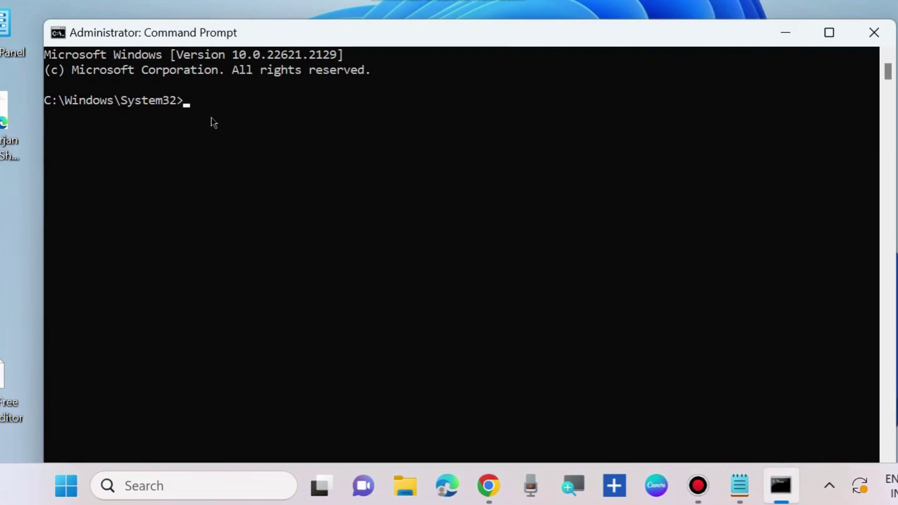
{"action": "left_click", "coordinate": [736, 488]}
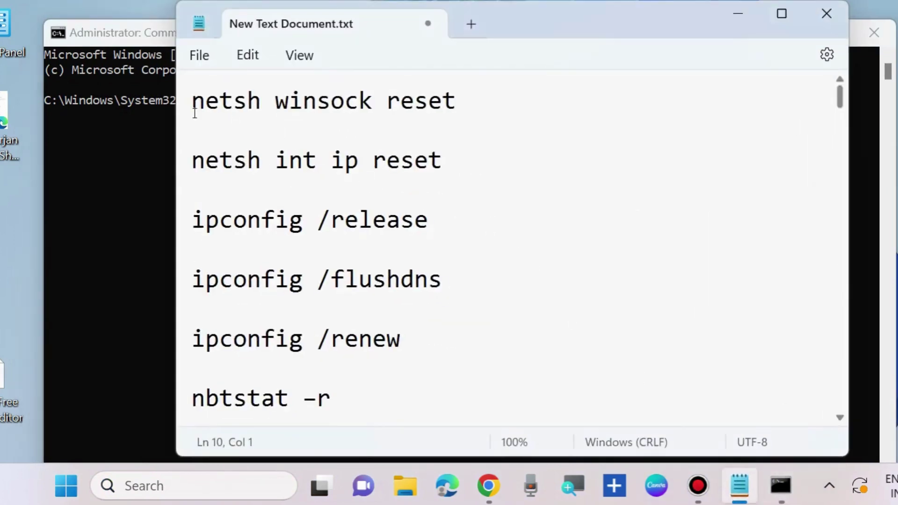
Step: Highlight each of the six reset commands, netsh winsock reset through nbtstat -r, then lower Notepad below the Command Prompt
{"action": "left_click_drag", "start_coordinate": [185, 111], "coordinate": [471, 112]}
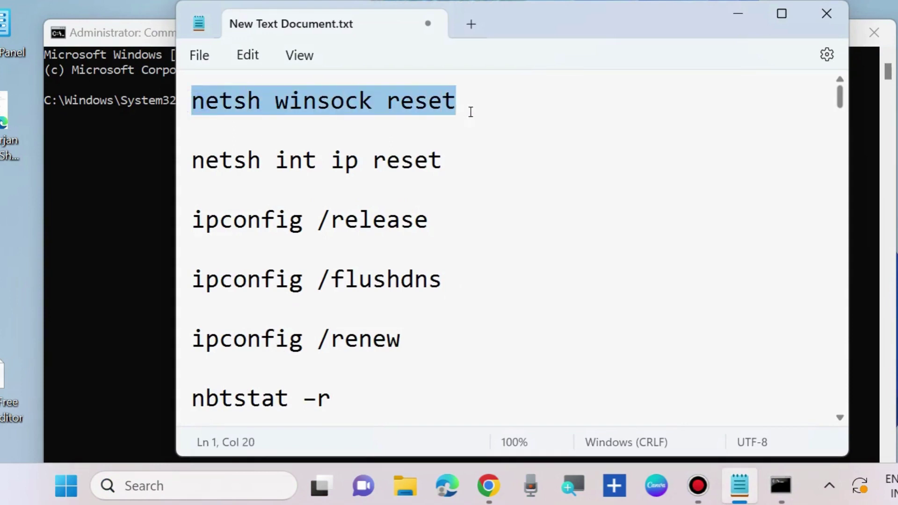
{"action": "left_click_drag", "start_coordinate": [195, 162], "coordinate": [373, 192]}
{"action": "left_click_drag", "start_coordinate": [197, 221], "coordinate": [460, 237]}
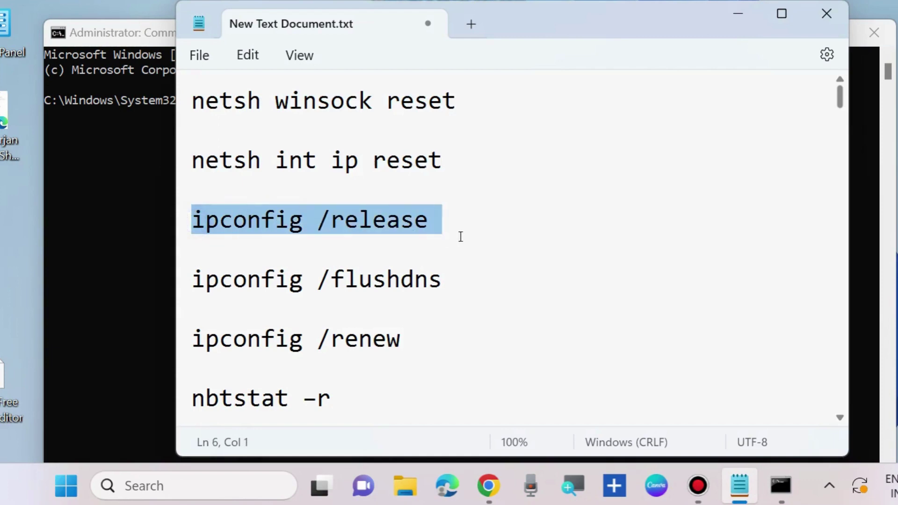
{"action": "left_click_drag", "start_coordinate": [197, 279], "coordinate": [456, 286]}
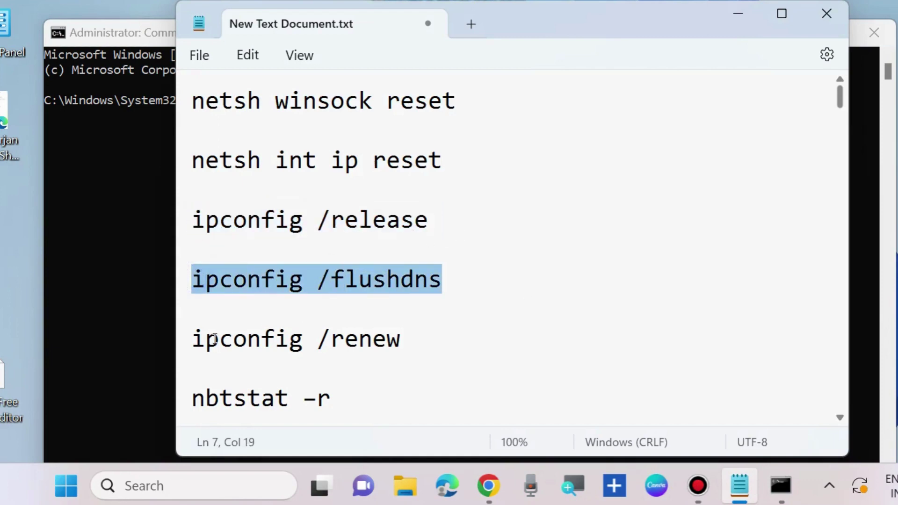
{"action": "left_click_drag", "start_coordinate": [192, 338], "coordinate": [433, 342]}
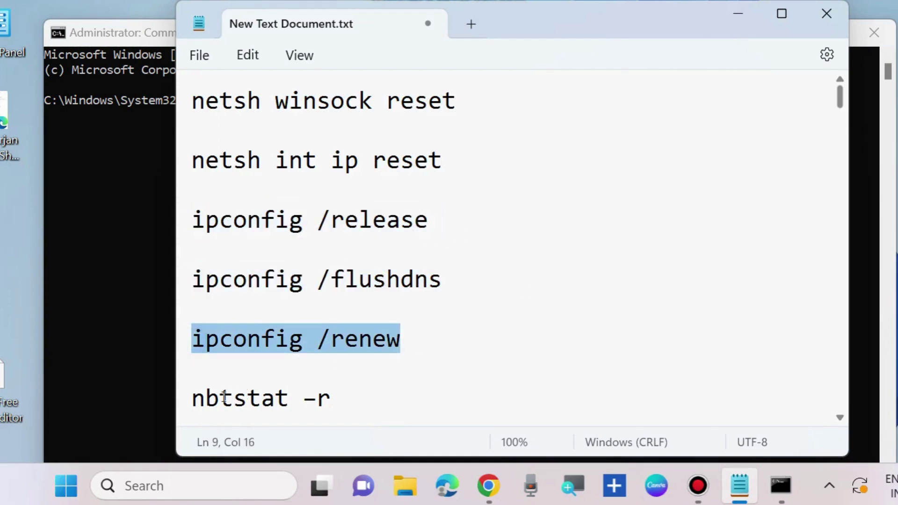
{"action": "left_click_drag", "start_coordinate": [196, 398], "coordinate": [395, 396]}
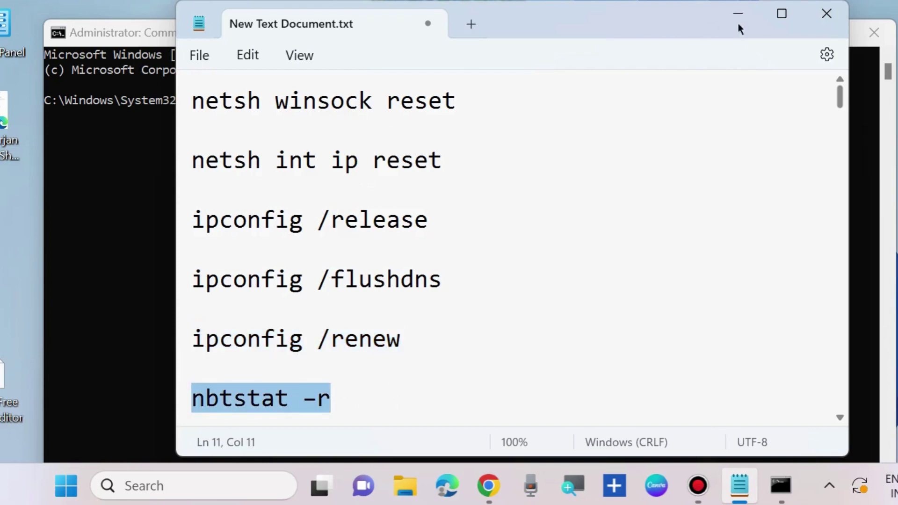
{"action": "left_click_drag", "start_coordinate": [722, 21], "coordinate": [647, 189]}
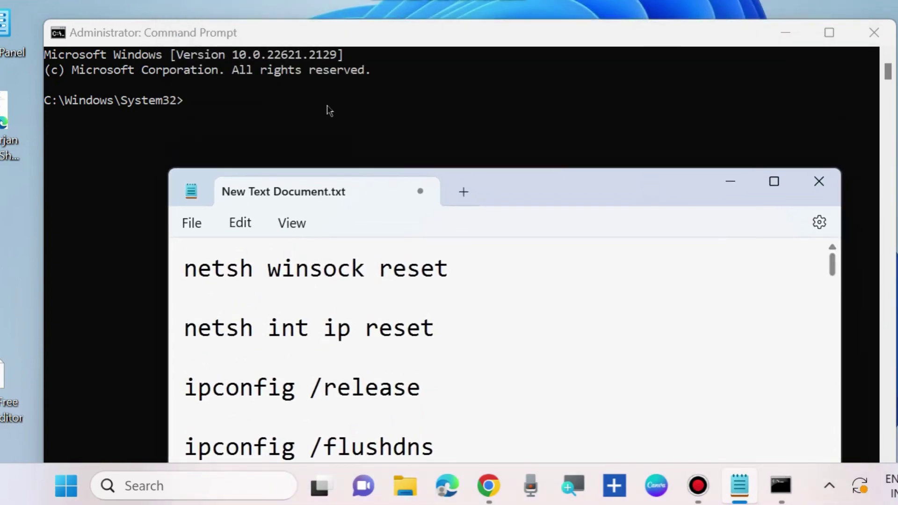